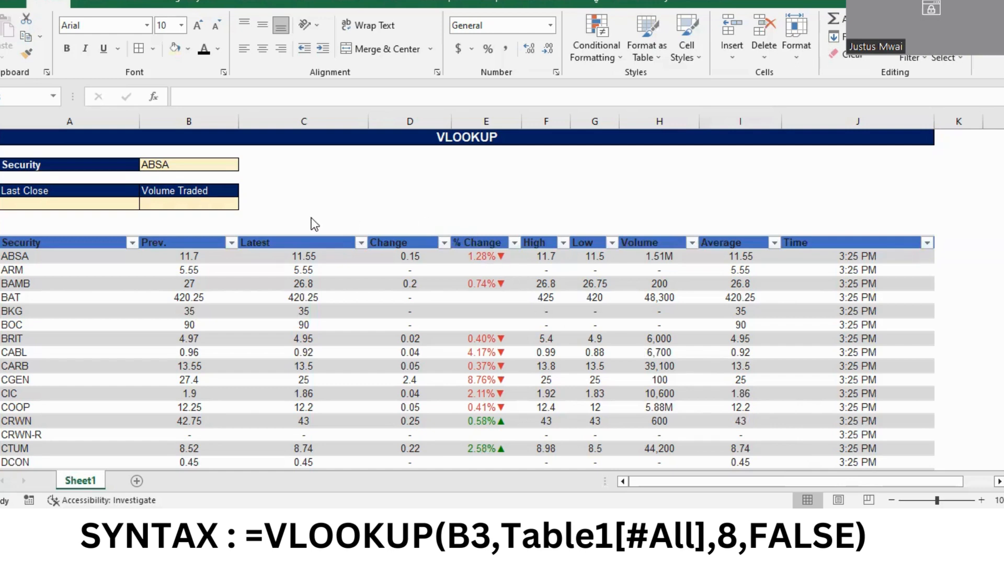
# Browse the drop-down list of securities in cell B3 and close it without choosing another one
pyautogui.click(54, 165)
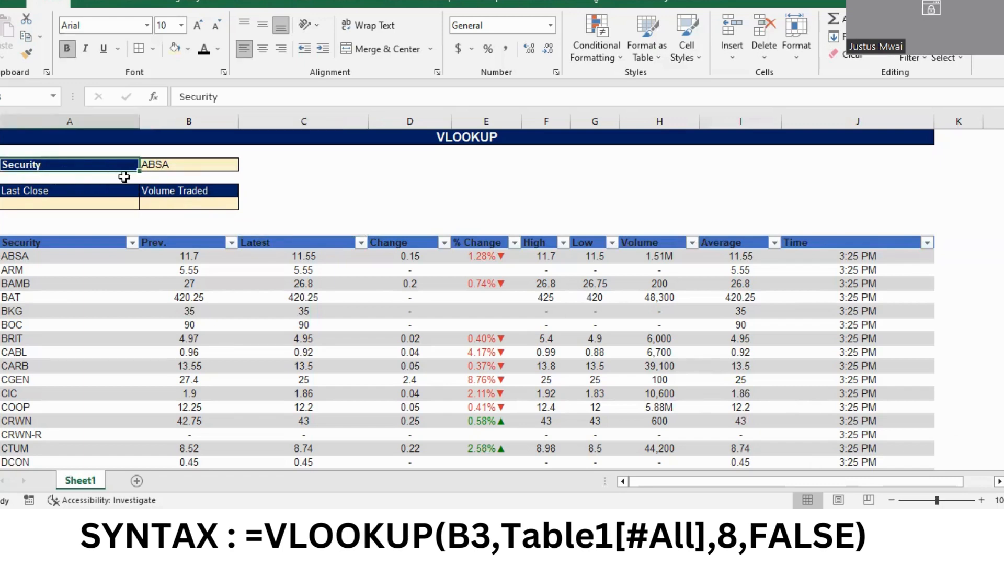
pyautogui.click(162, 165)
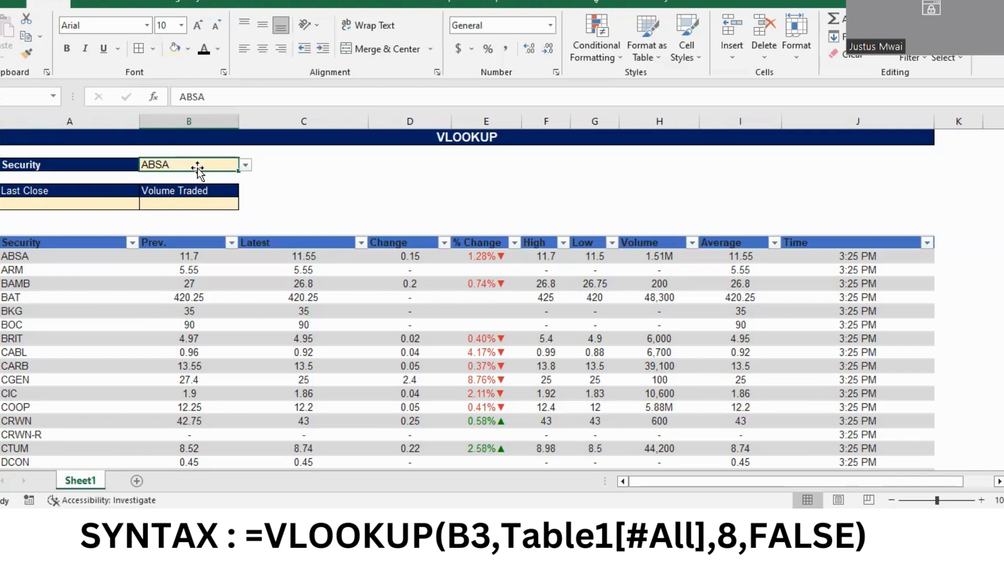
pyautogui.click(245, 165)
pyautogui.press('Down')
pyautogui.press('Down')
pyautogui.press('Down')
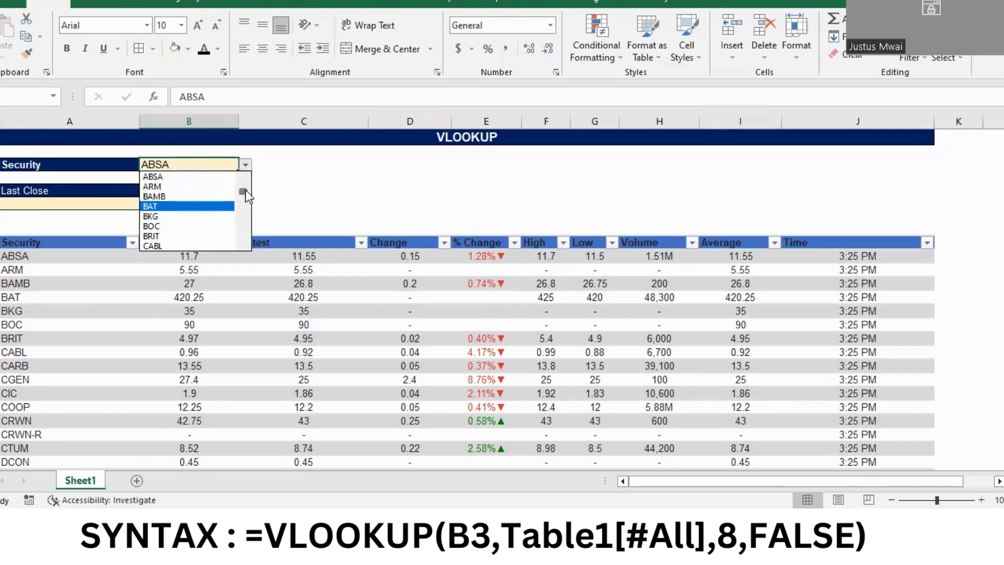
pyautogui.moveTo(246, 190); pyautogui.dragTo(246, 211)
pyautogui.click(285, 197)
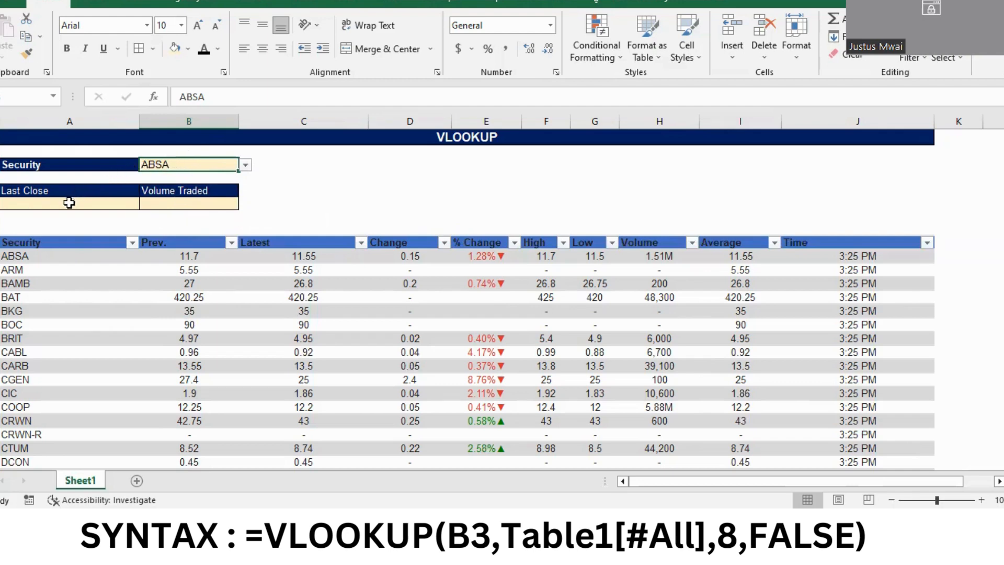
# Start a VLOOKUP formula in the cell under Last Close with the security in B3 as the lookup value
pyautogui.click(65, 204)
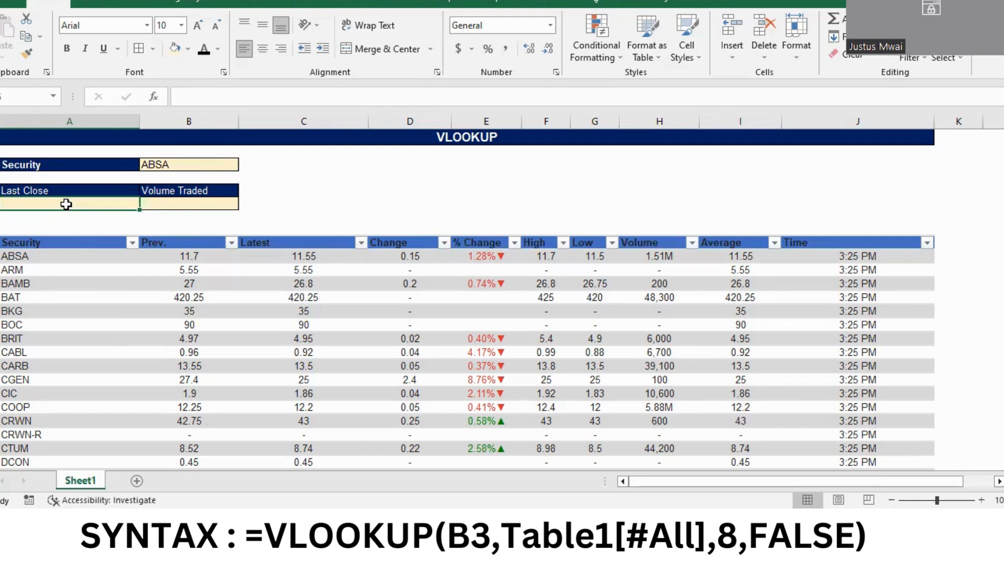
pyautogui.write('=')
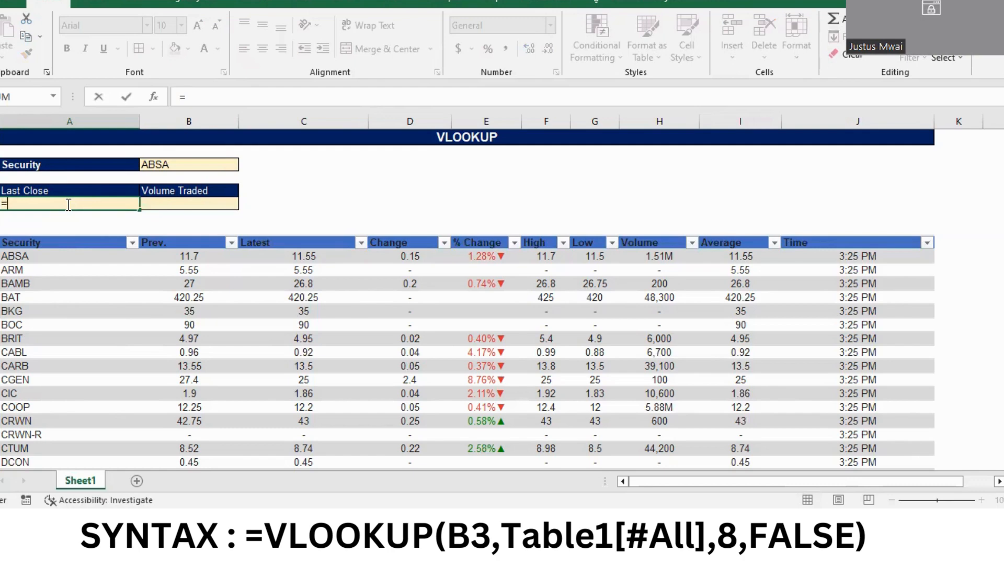
pyautogui.write('vlo')
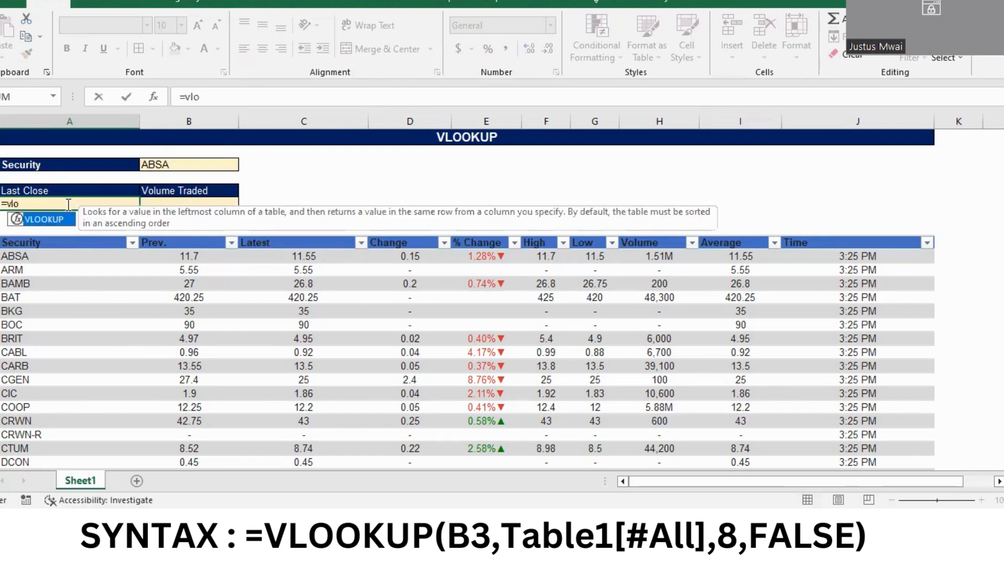
pyautogui.press('Tab')
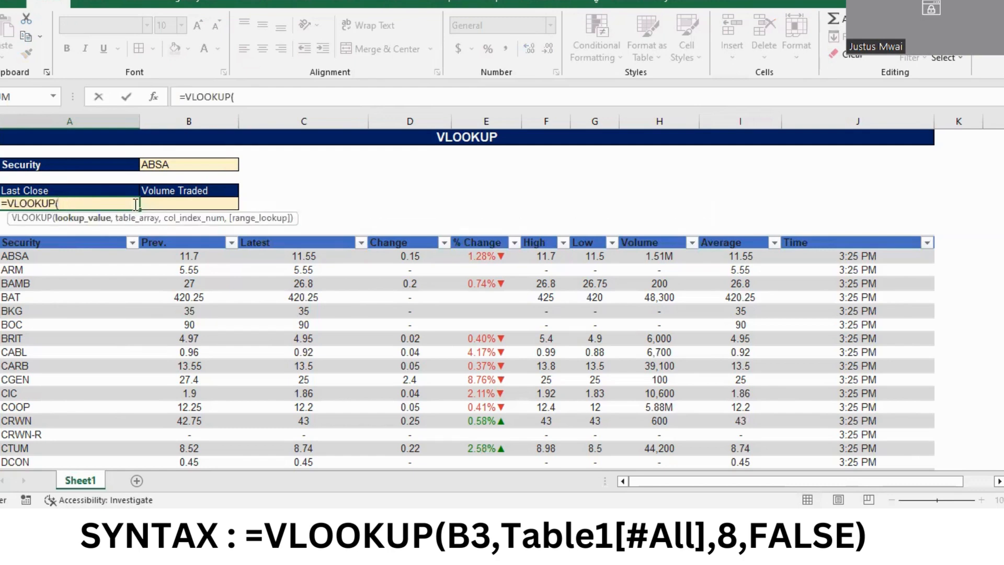
pyautogui.click(166, 165)
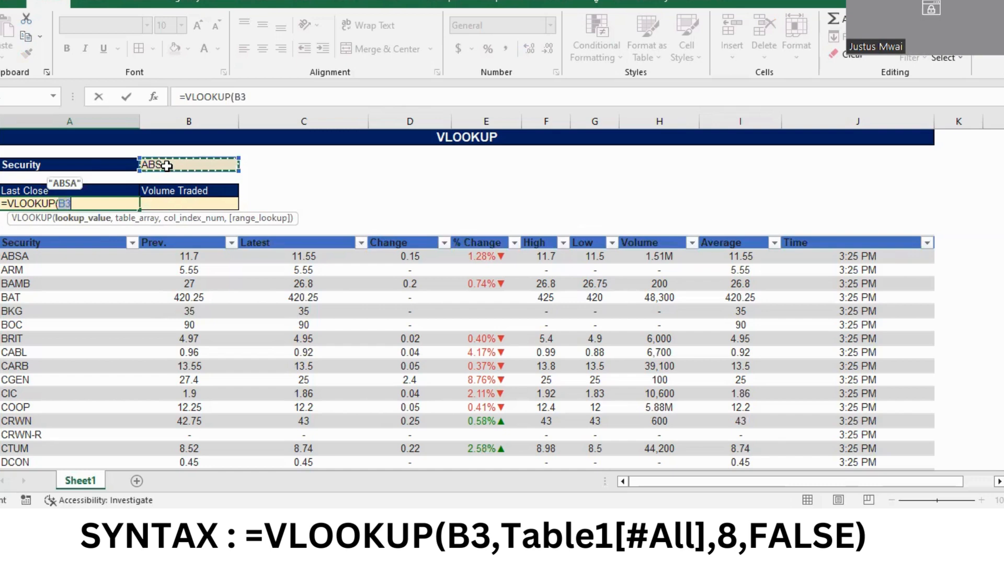
# Set the Last Close formula's table array to the whole securities table including headers, Table1[#All]
pyautogui.write(',')
pyautogui.click(33, 243)
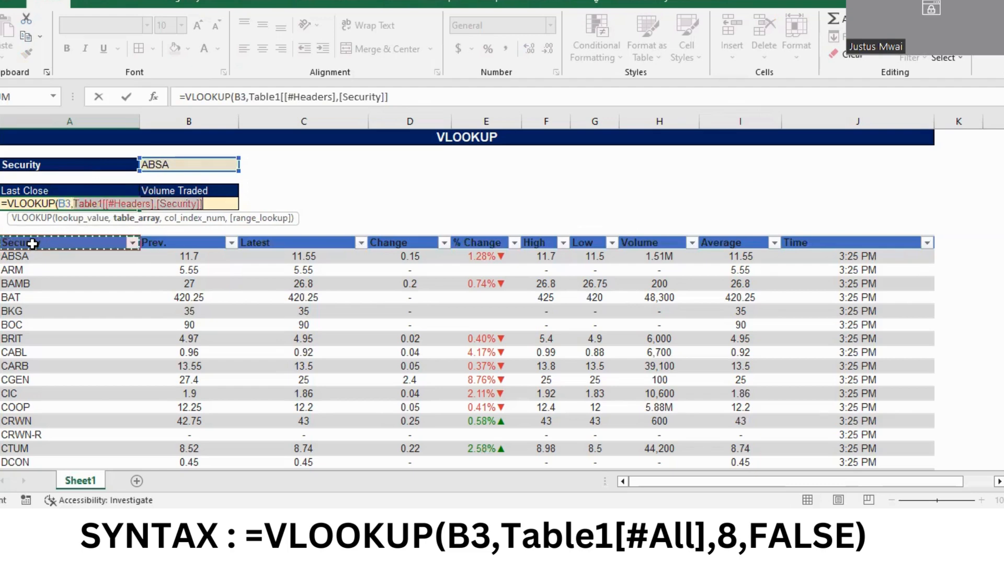
pyautogui.click(32, 243)
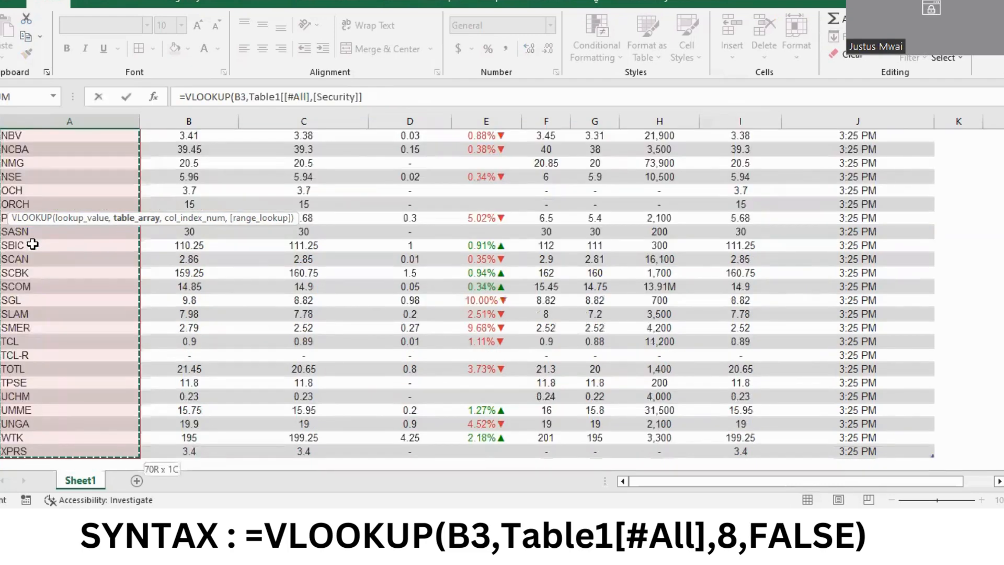
pyautogui.hotkey('ctrl', 'a')
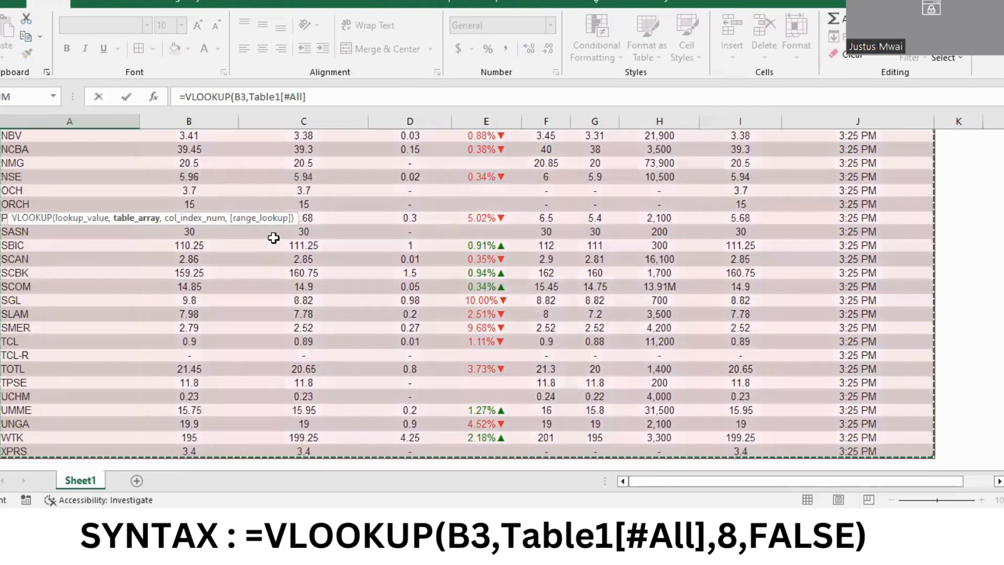
pyautogui.scroll(2, 280, 264)
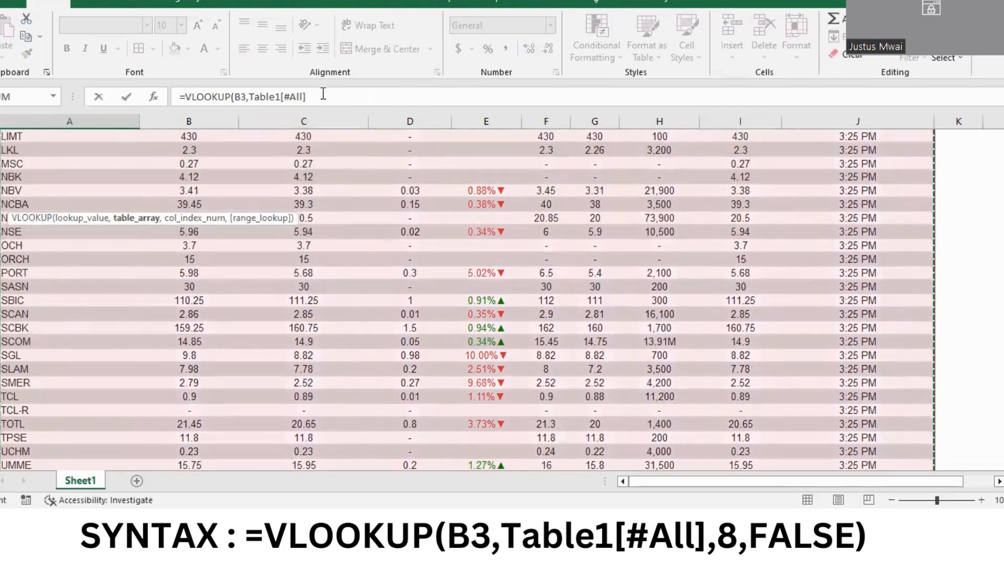
pyautogui.write(',')
pyautogui.scroll(10, 319, 219)
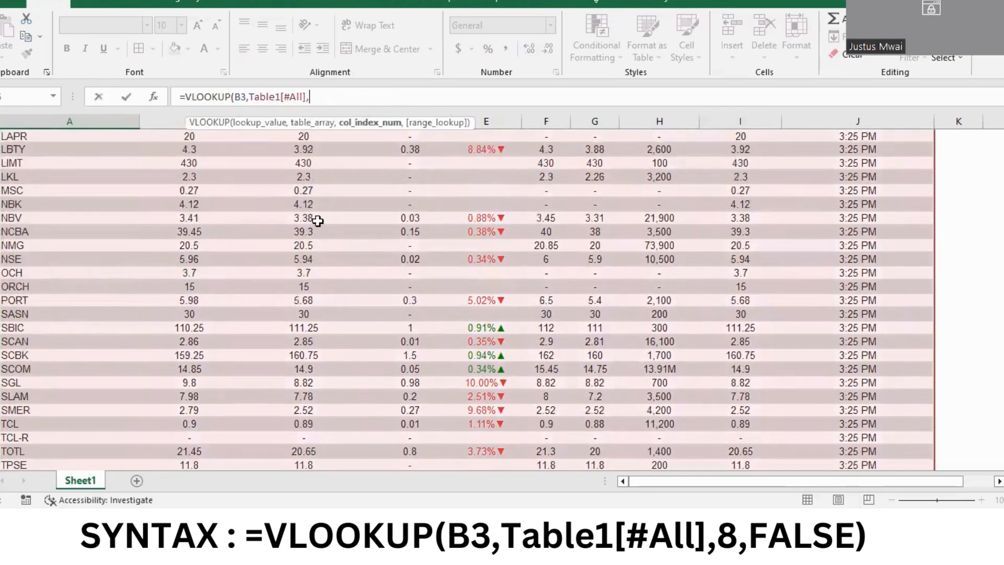
pyautogui.scroll(7, 317, 221)
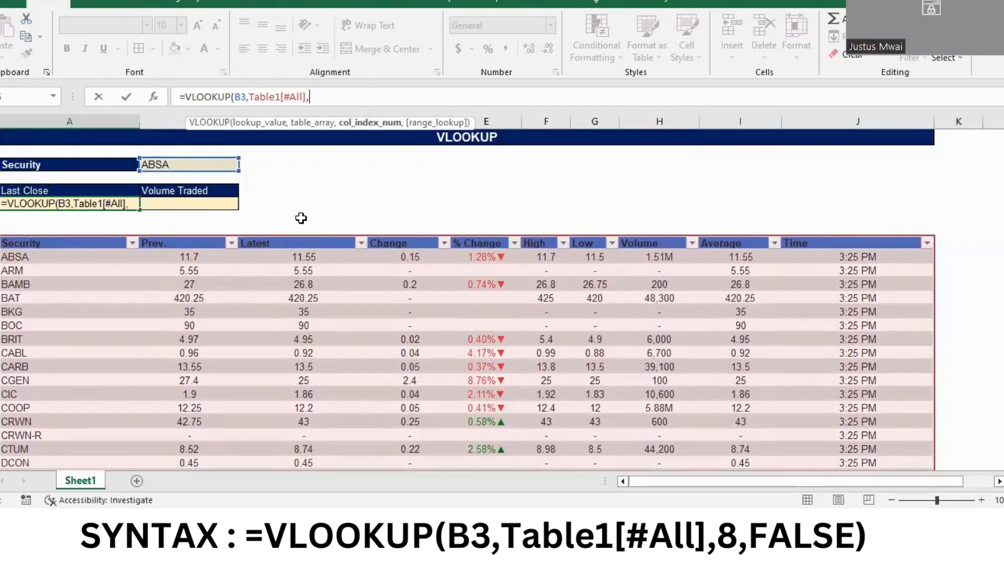
# Complete the Last Close formula with column index 3 and FALSE for an exact match, and check it against ABSA's Latest value
pyautogui.write('3')
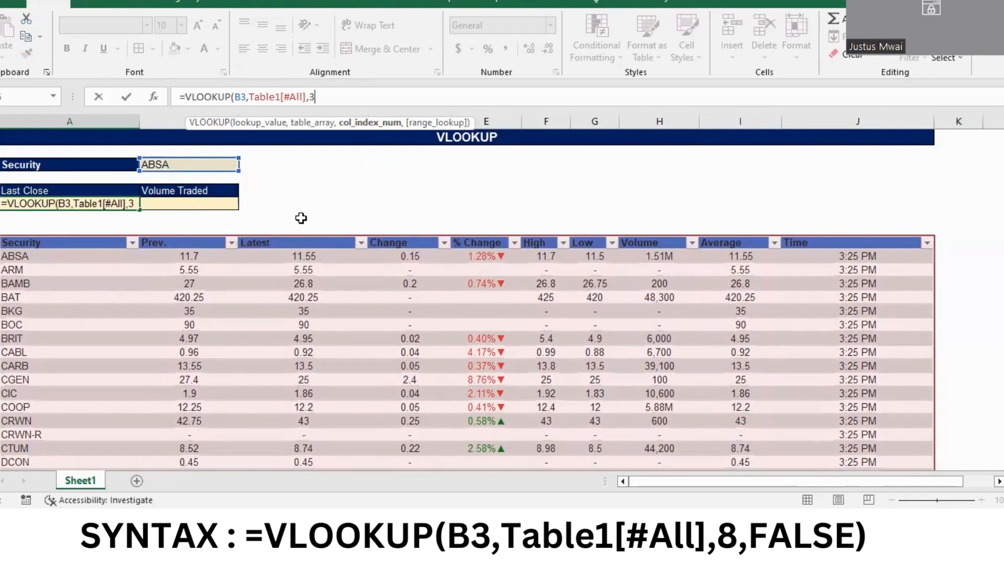
pyautogui.write(',')
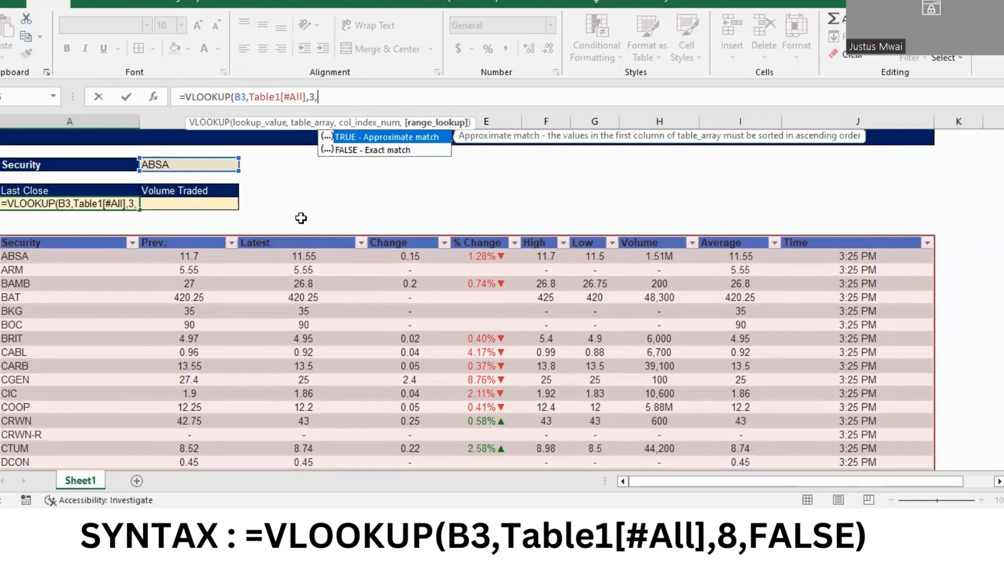
pyautogui.write('fas')
pyautogui.doubleClick(366, 148)
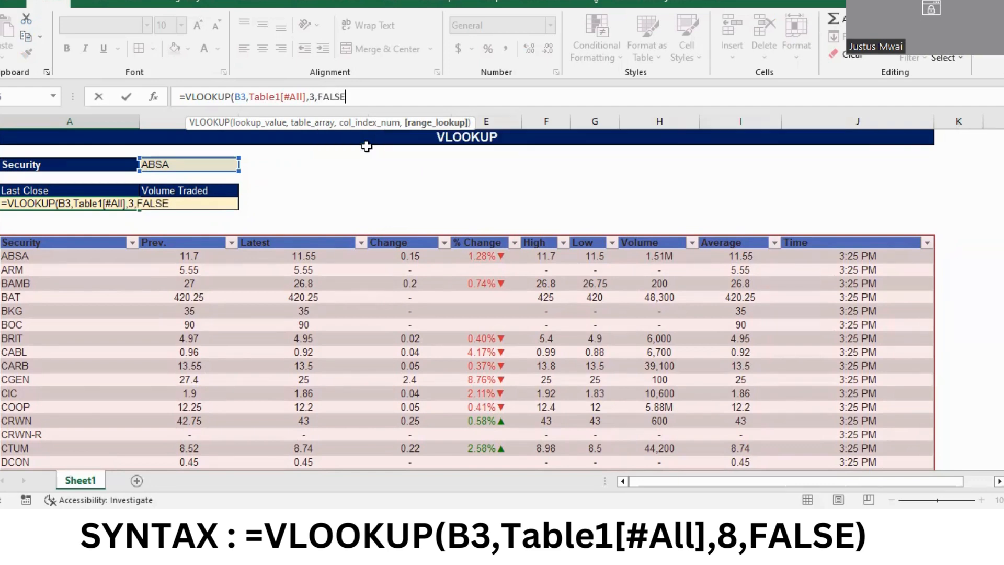
pyautogui.write(')')
pyautogui.press('Return')
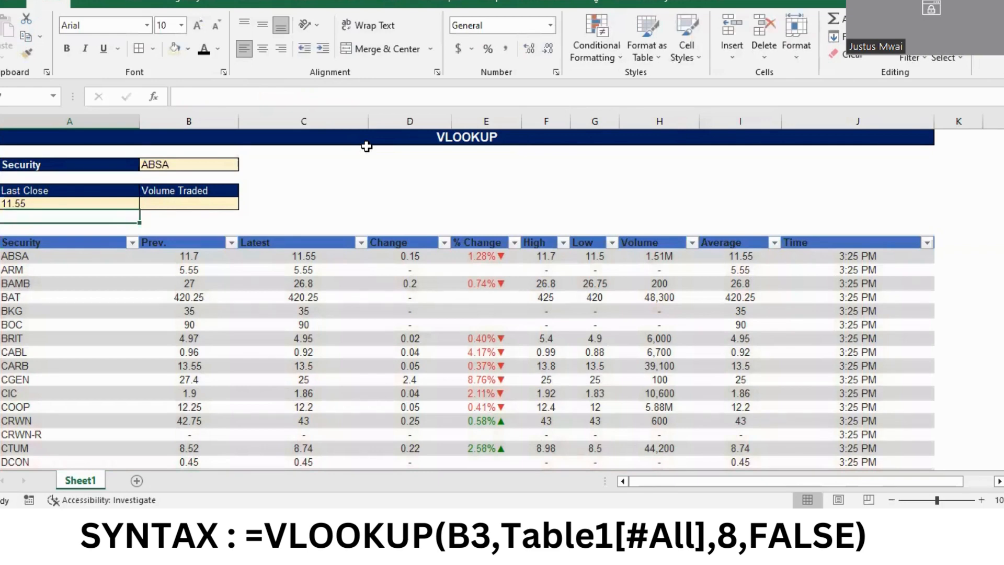
pyautogui.click(287, 260)
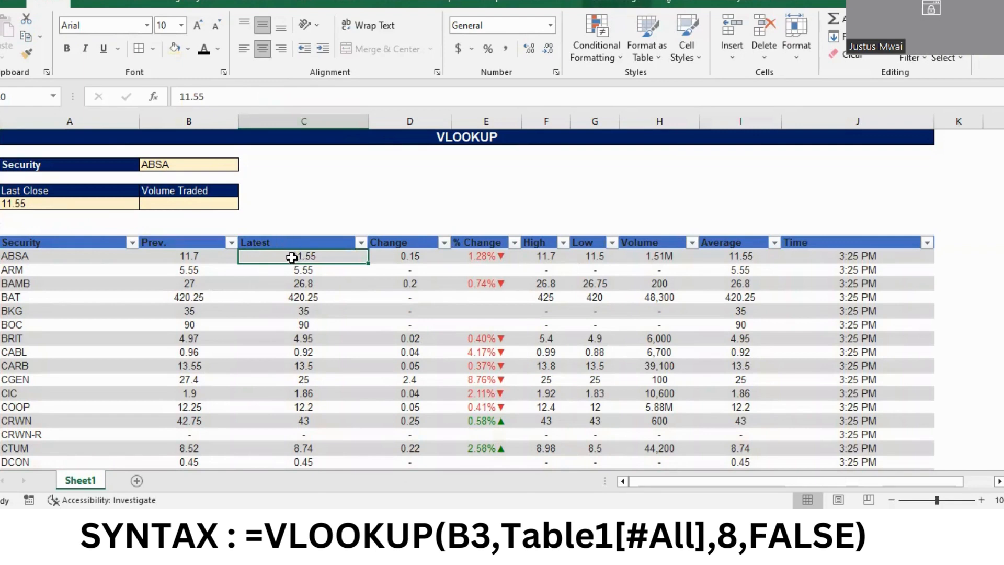
# Start a VLOOKUP formula in the cell under Volume Traded with the security in B3 as the lookup value
pyautogui.click(212, 202)
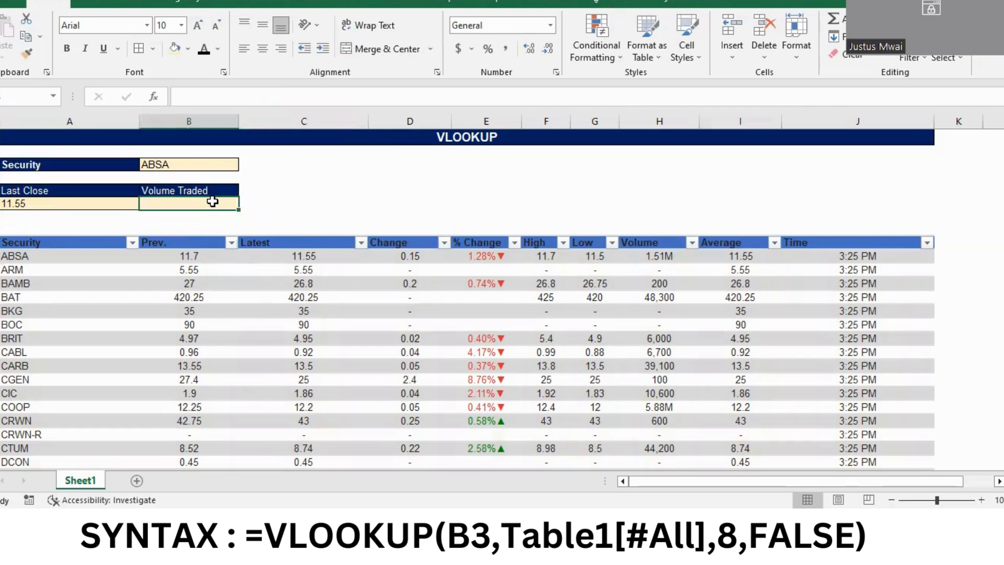
pyautogui.write('=')
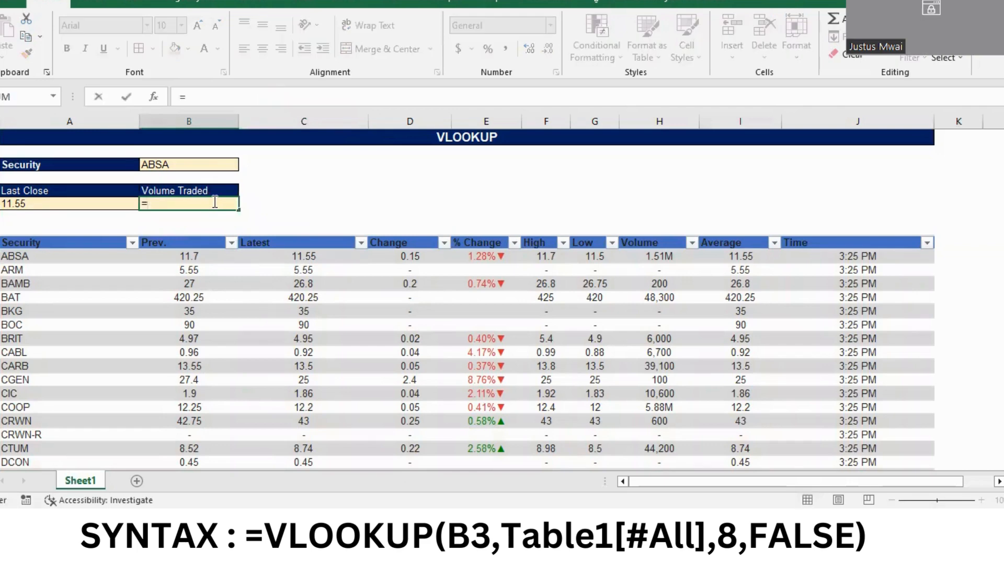
pyautogui.write('vlo')
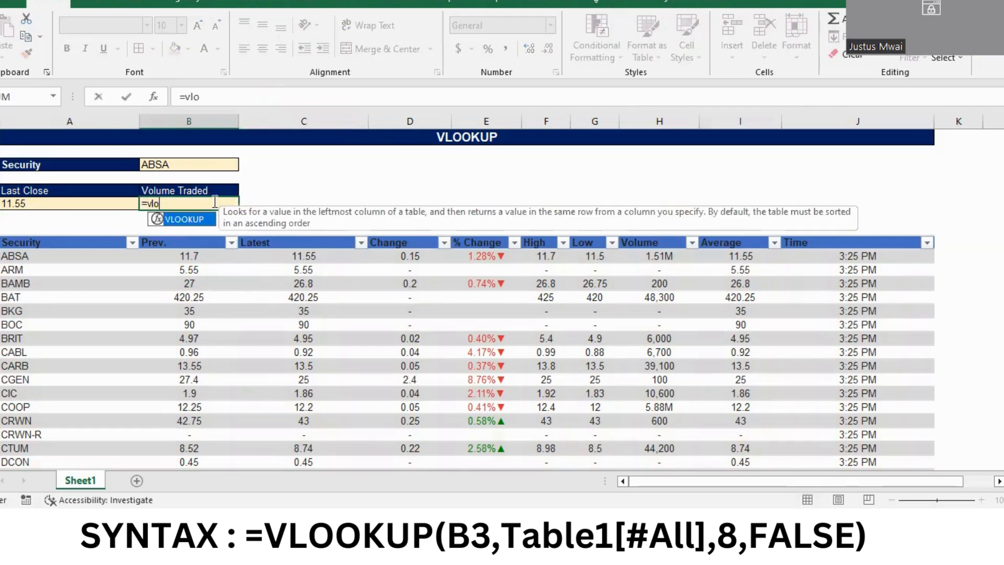
pyautogui.press('Tab')
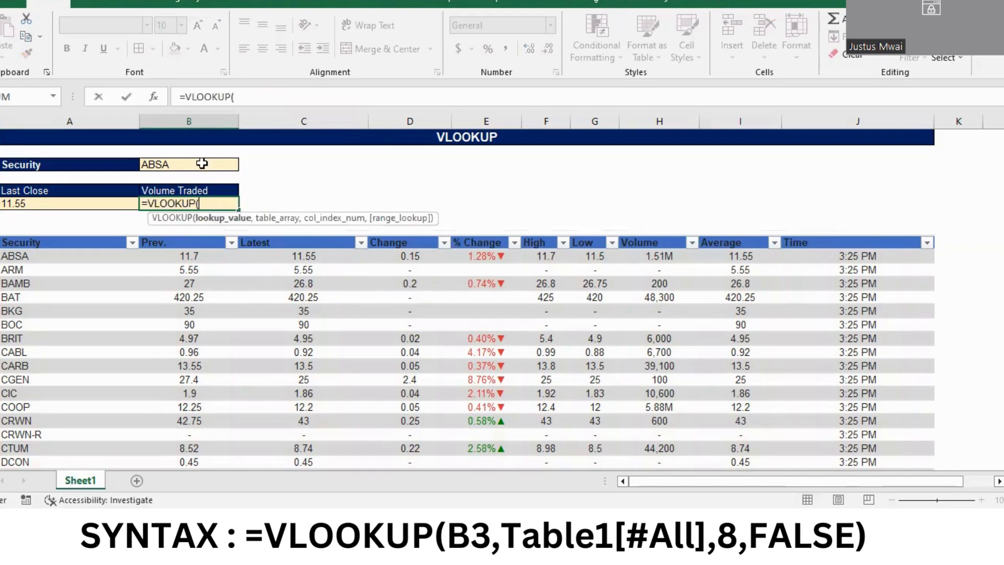
pyautogui.click(170, 164)
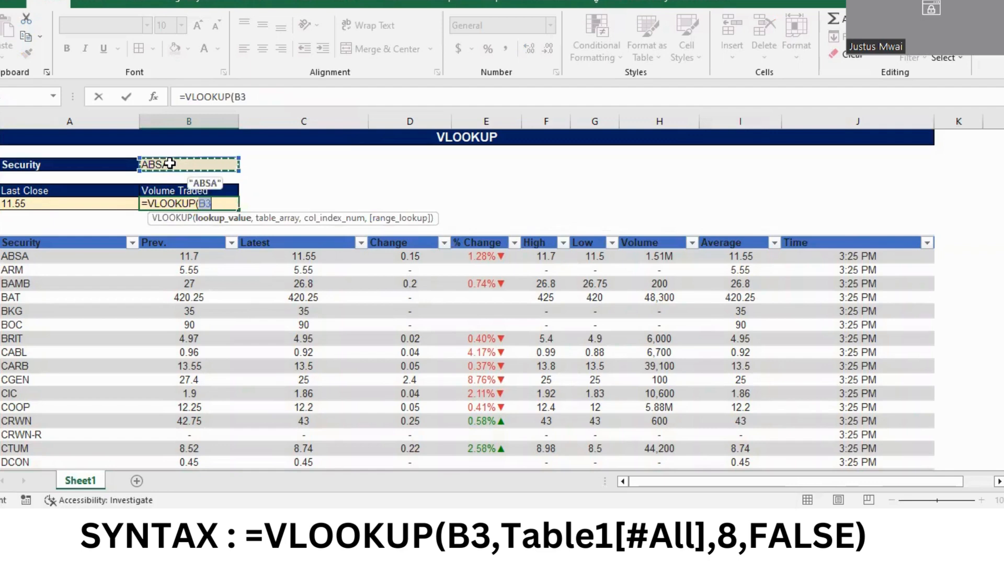
# Set the Volume Traded formula's table array to the whole securities table including headers, Table1[#All]
pyautogui.write(',')
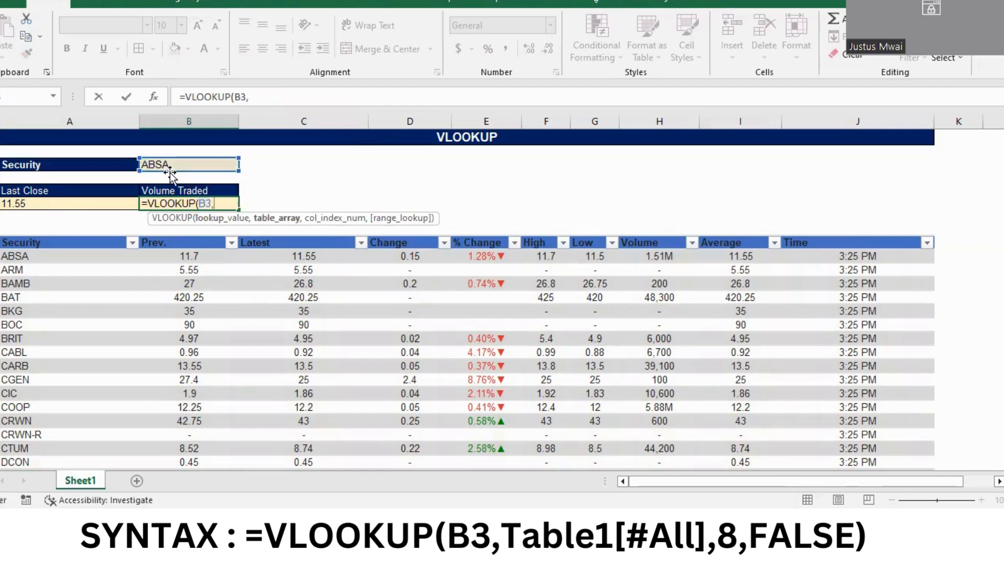
pyautogui.click(54, 246)
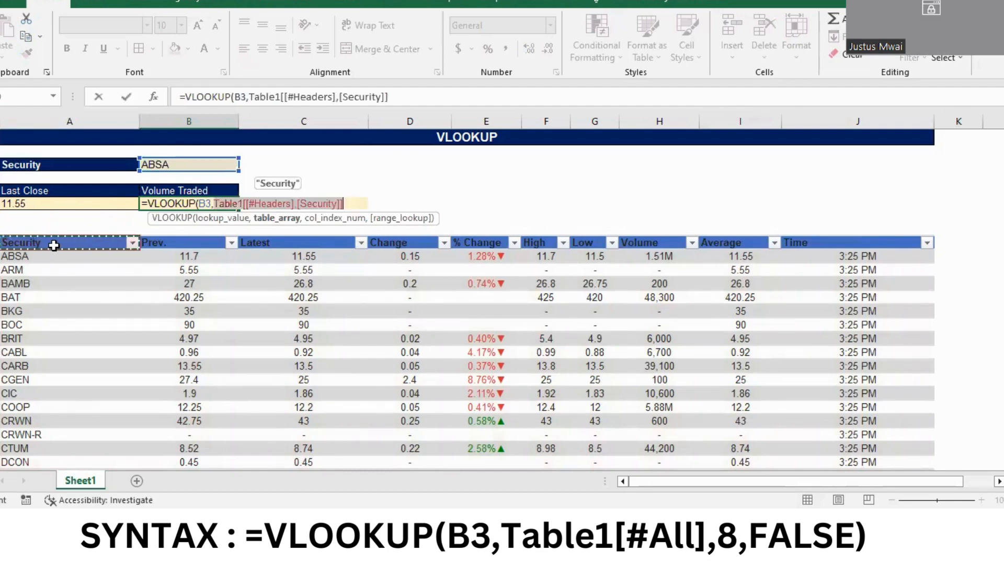
pyautogui.hotkey('ctrl', 'shift', 'Down')
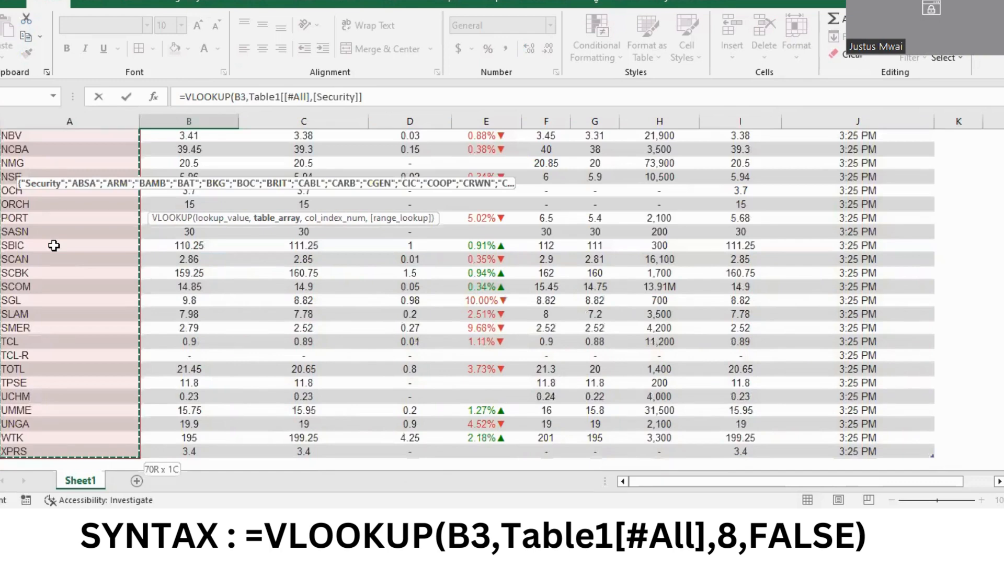
pyautogui.hotkey('ctrl', 'shift', 'Right')
pyautogui.write(',')
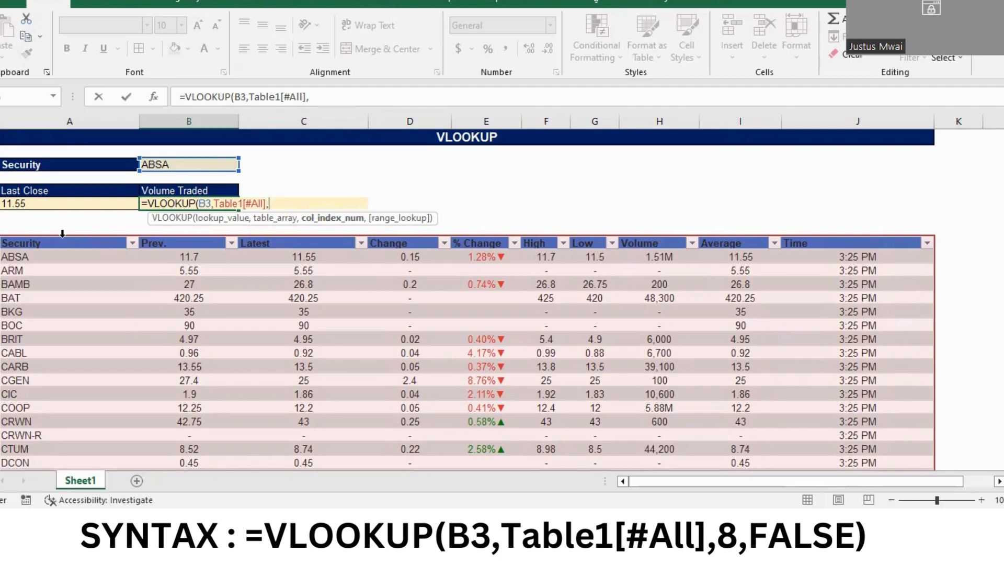
# Complete the Volume Traded formula with column index 8 and FALSE for an exact match
pyautogui.write('8')
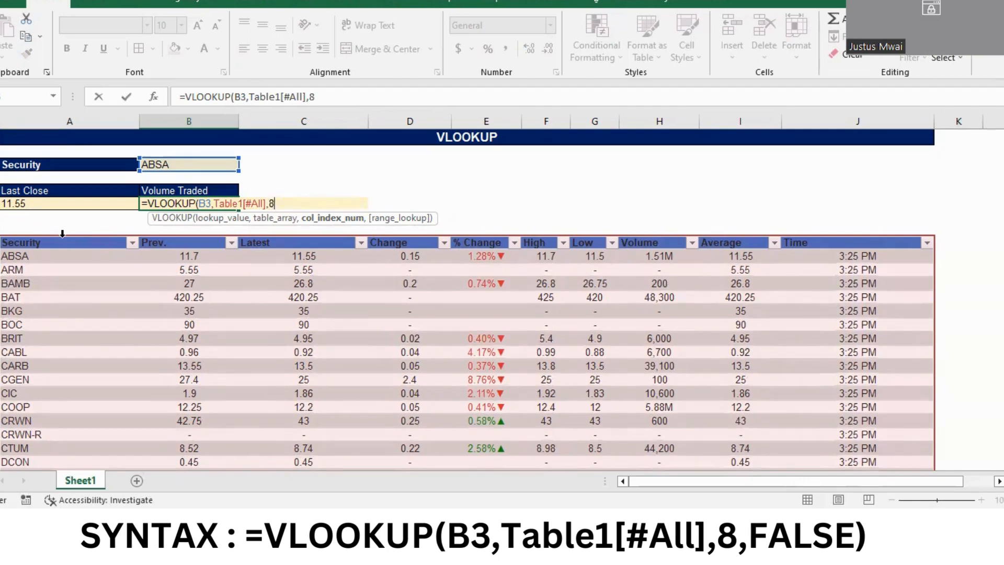
pyautogui.write(',')
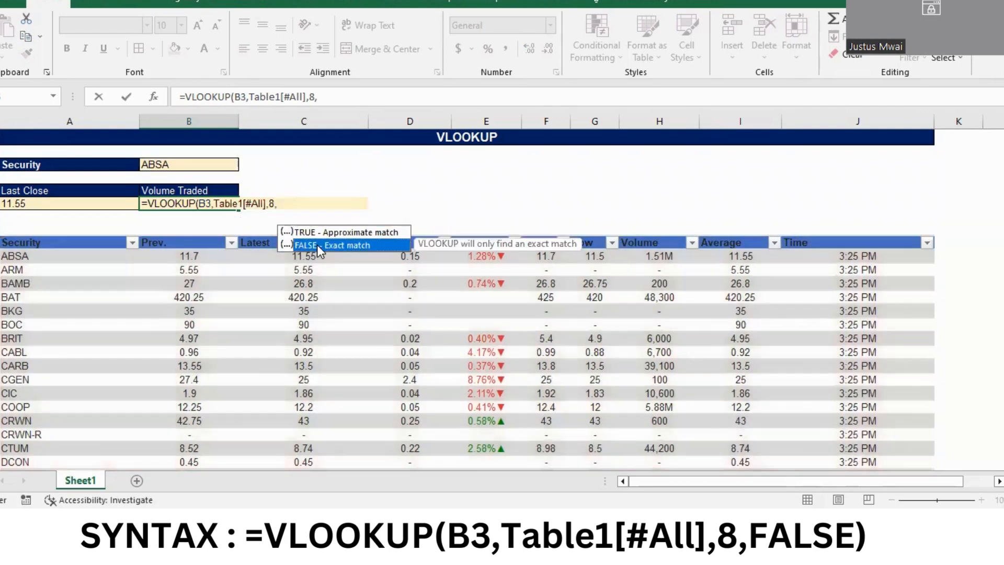
pyautogui.doubleClick(316, 245)
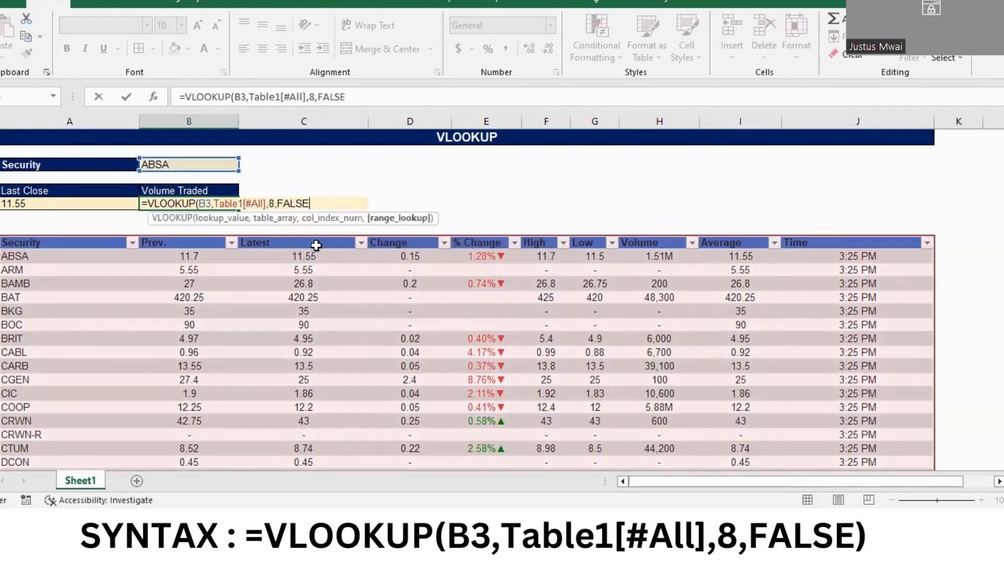
pyautogui.write(')')
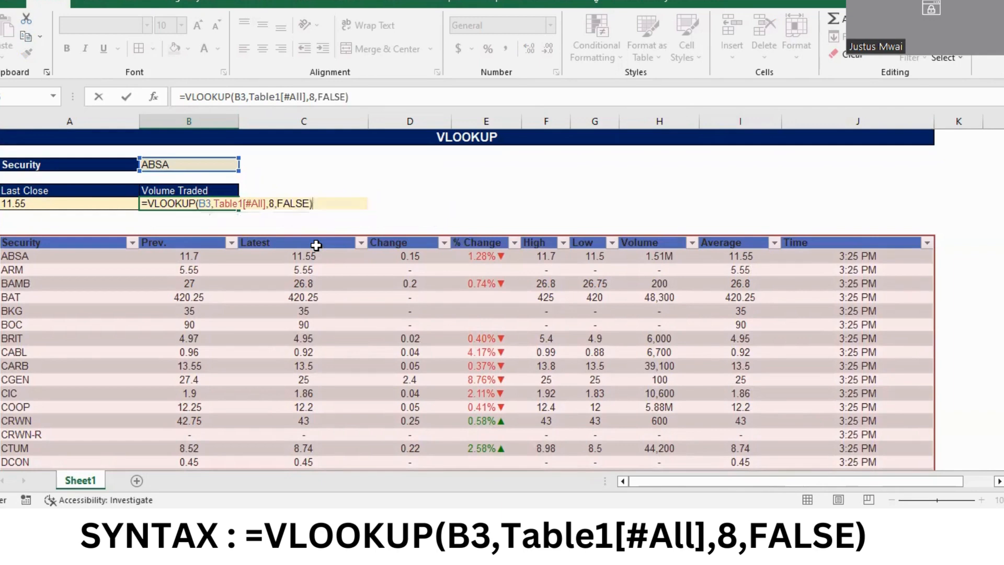
pyautogui.press('Return')
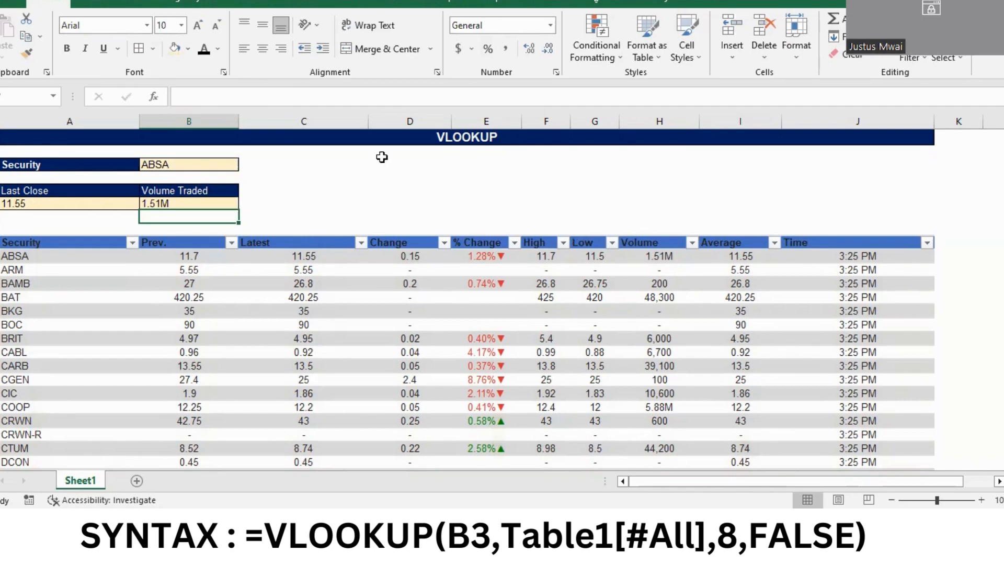
# Choose KPLC as the security in cell B3 to test the Last Close and Volume Traded lookups
pyautogui.click(192, 165)
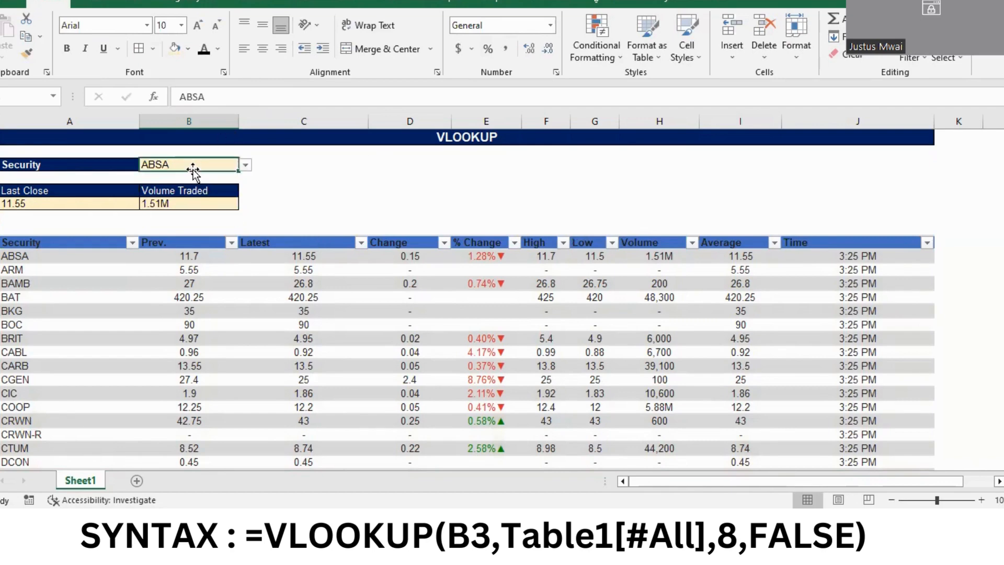
pyautogui.click(243, 167)
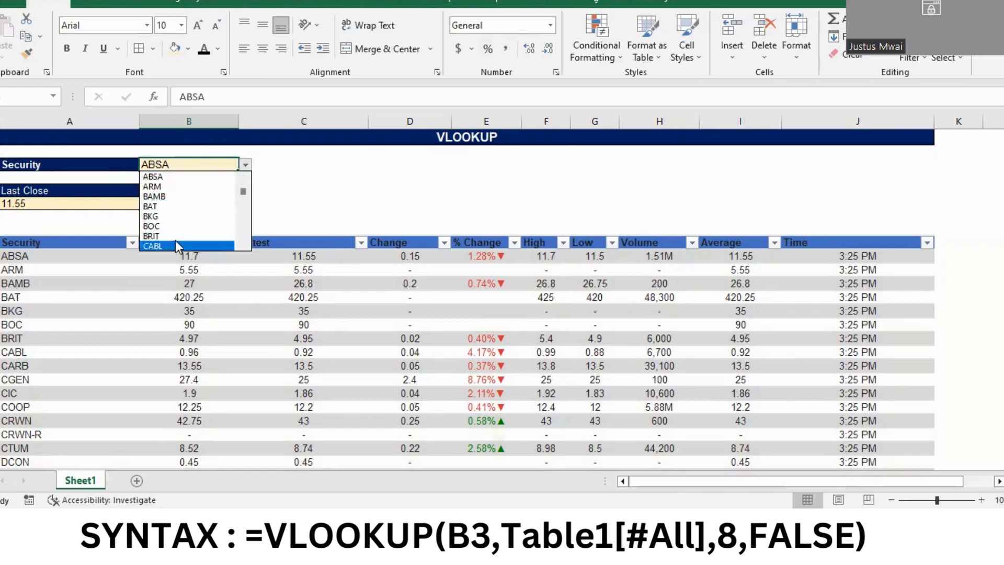
pyautogui.moveTo(243, 194); pyautogui.dragTo(243, 214)
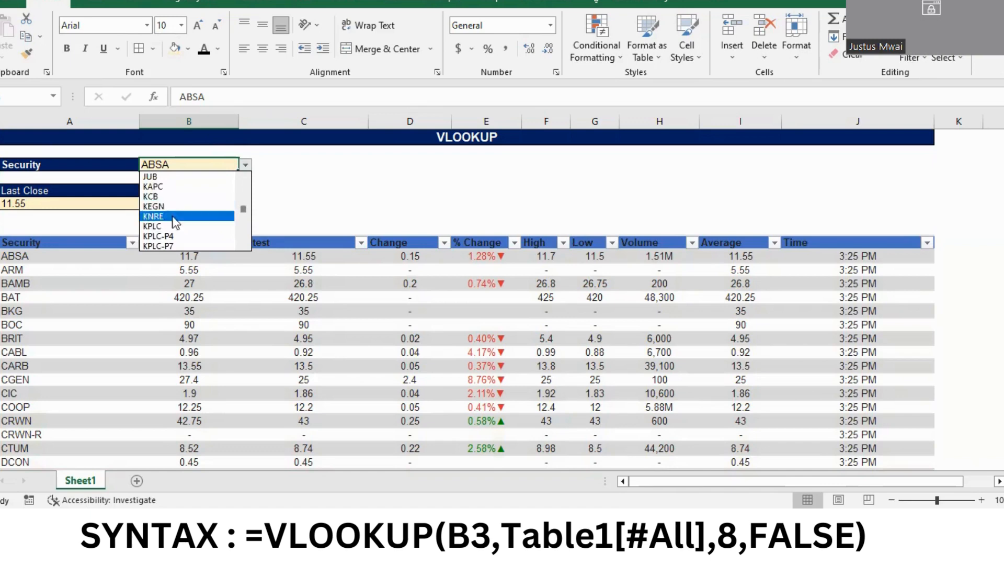
pyautogui.click(162, 227)
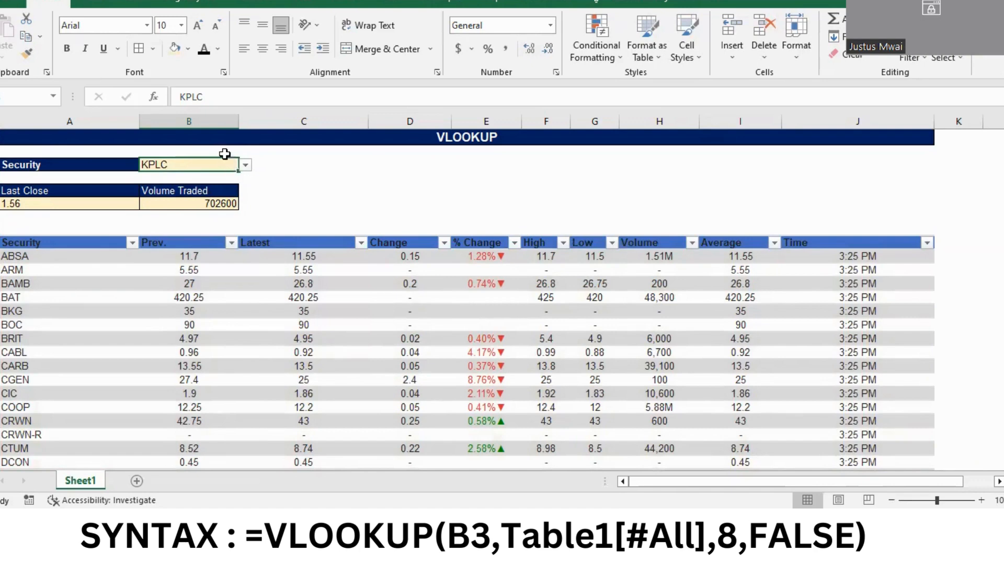
# Test both lookup formulas with more securities by setting B3 to KUKZ, LBTY and finally NBV
pyautogui.click(244, 169)
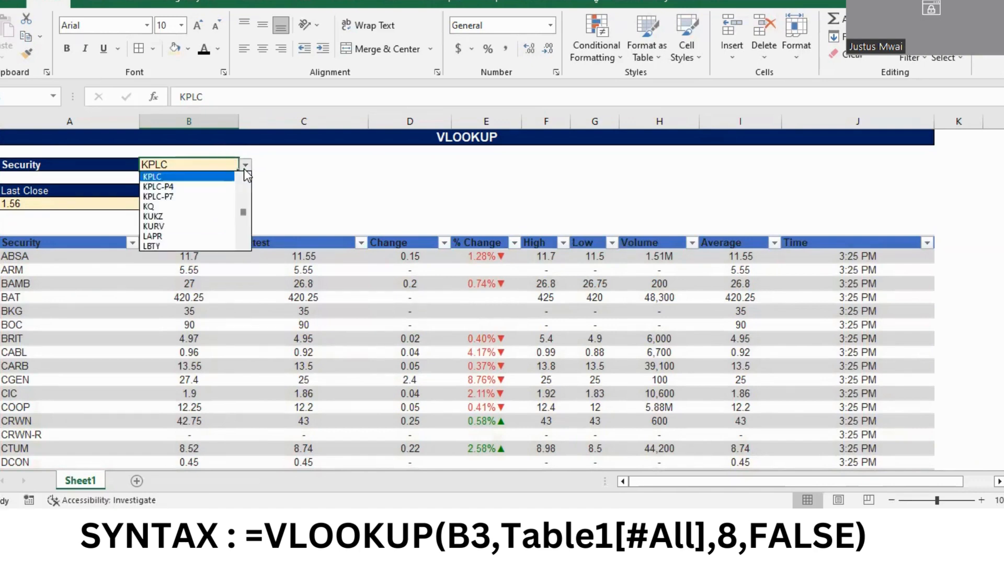
pyautogui.click(181, 211)
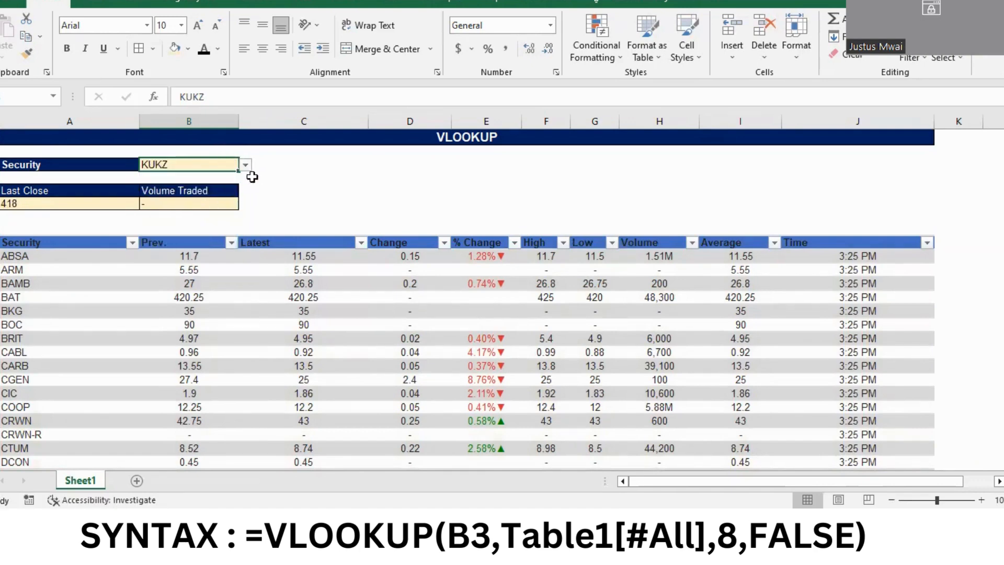
pyautogui.click(246, 166)
pyautogui.click(191, 206)
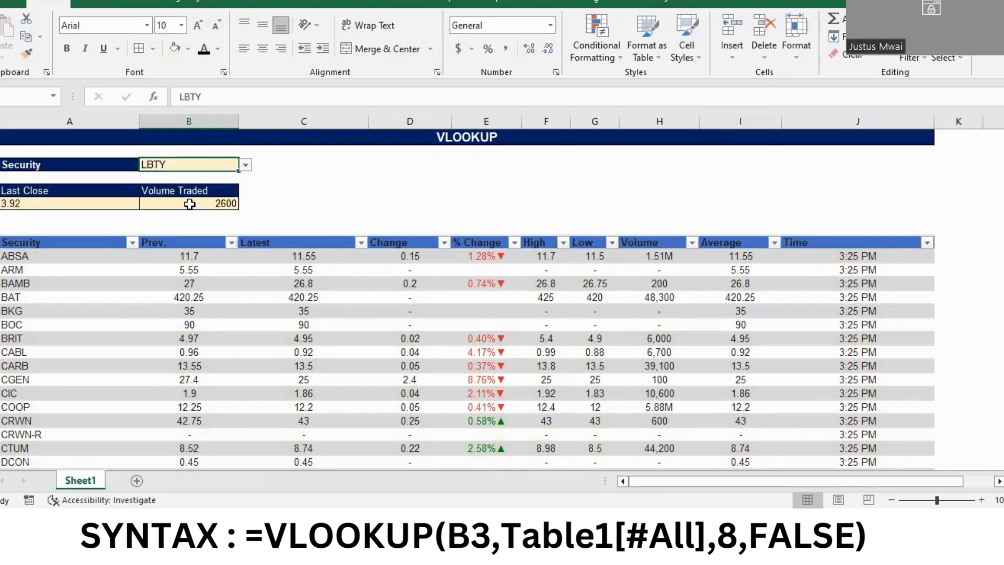
pyautogui.click(245, 165)
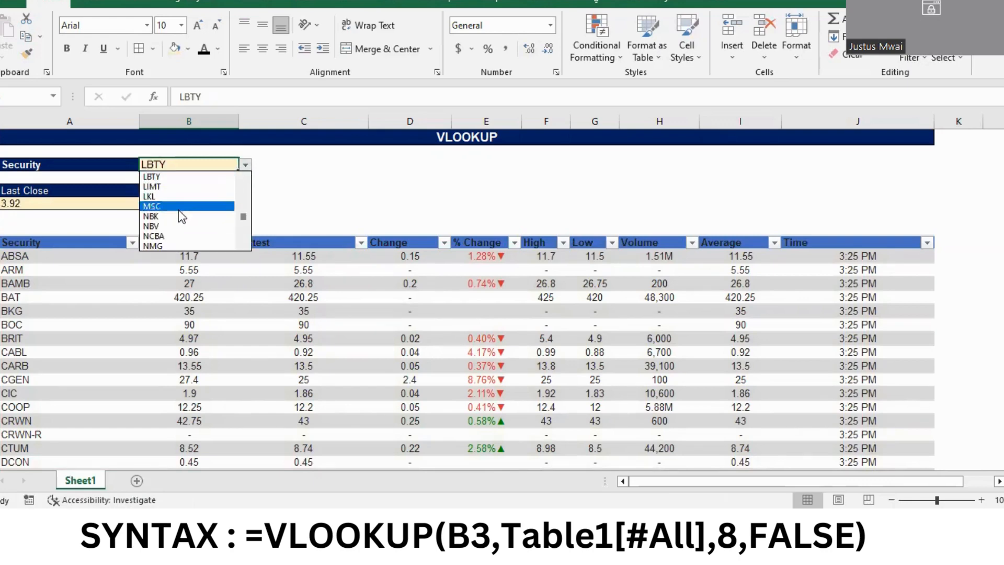
pyautogui.click(161, 226)
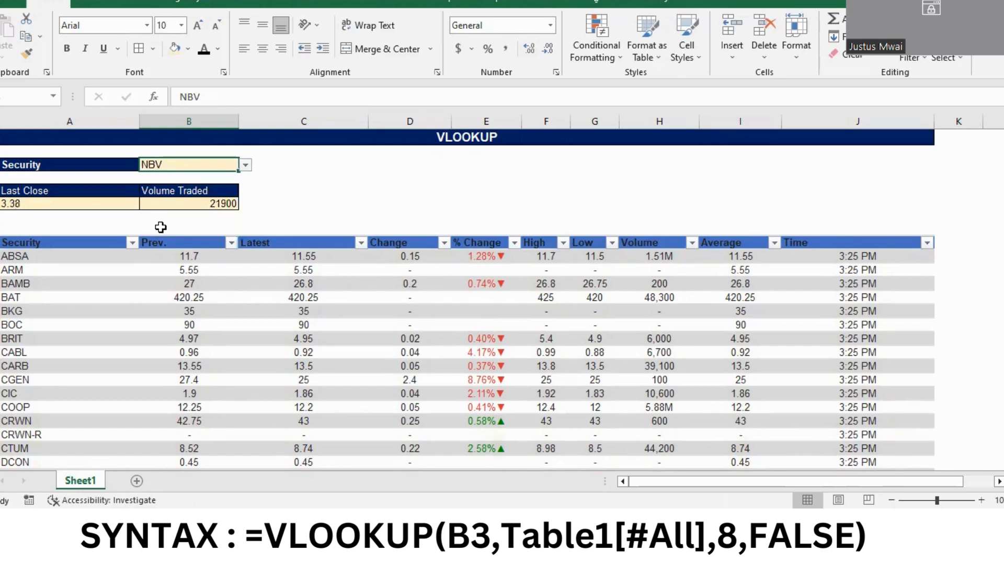